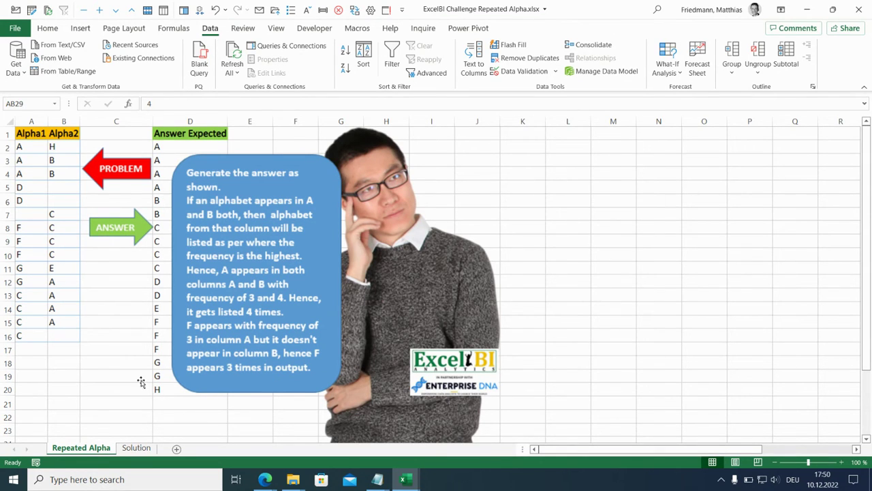
# On the Solution sheet, highlight the four A and three F answers, then select the Alpha1/Alpha2 table.
pyautogui.click(135, 448)
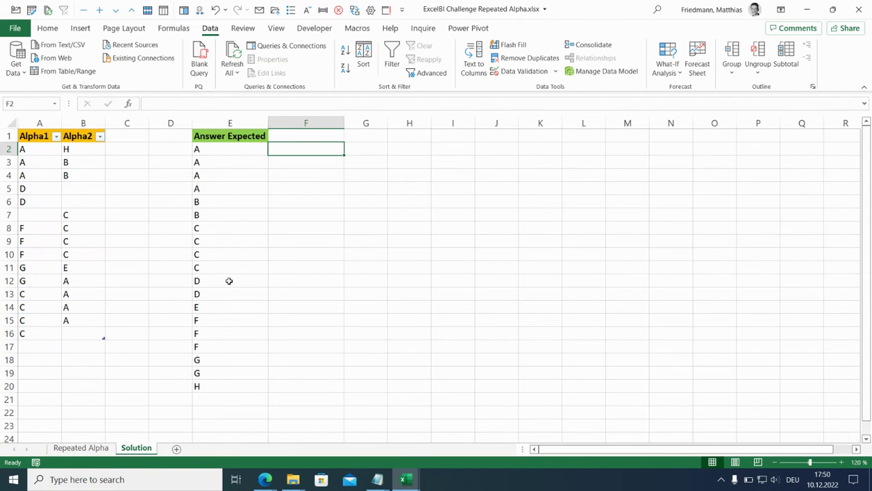
pyautogui.moveTo(290, 151); pyautogui.dragTo(289, 182)
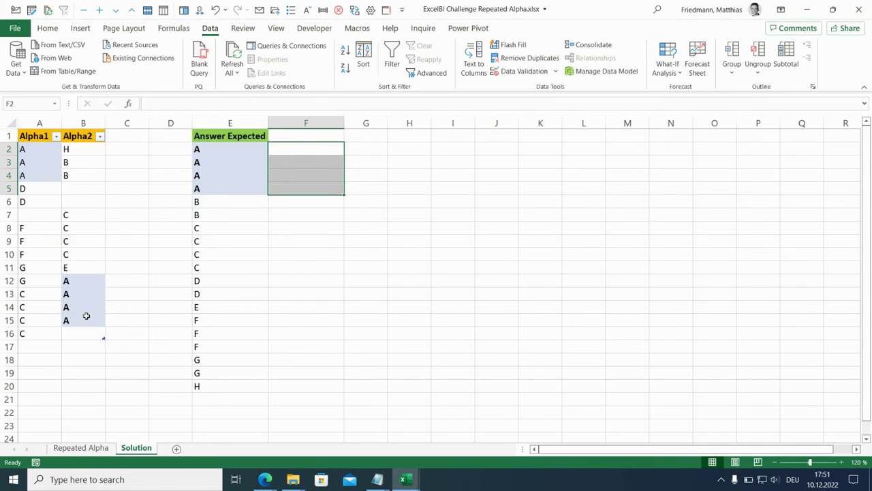
pyautogui.moveTo(225, 320); pyautogui.dragTo(224, 341)
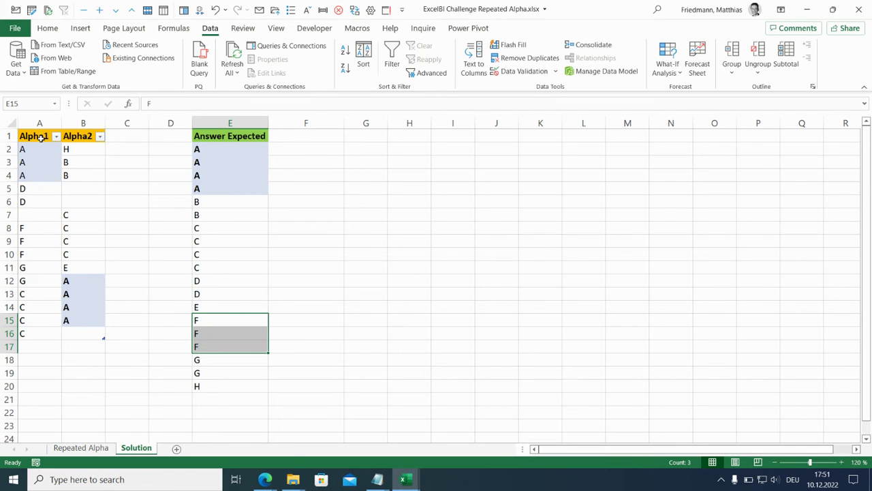
pyautogui.moveTo(41, 136); pyautogui.dragTo(88, 329)
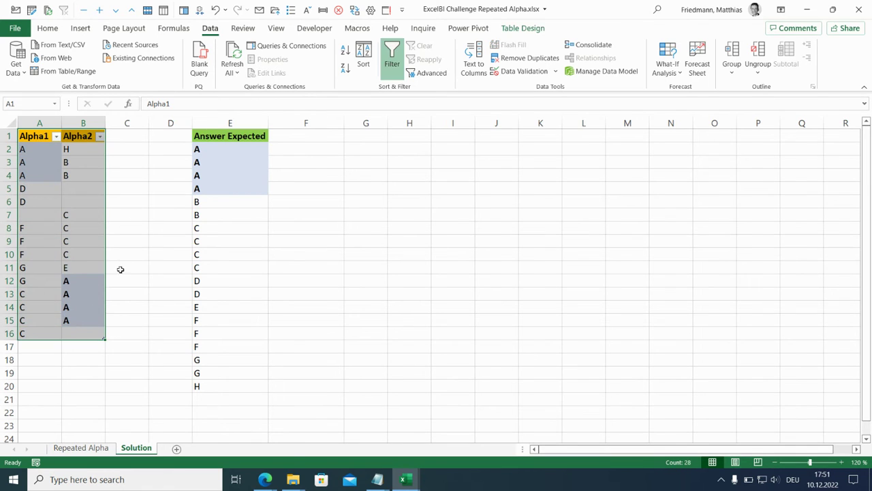
# Confirm the table is named Alpha and load it into Power Query from Table/Range.
pyautogui.click(522, 28)
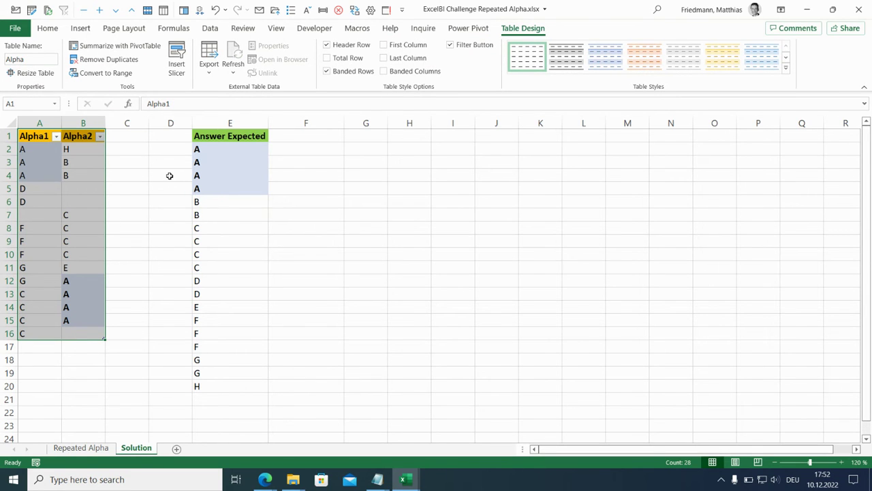
pyautogui.click(211, 31)
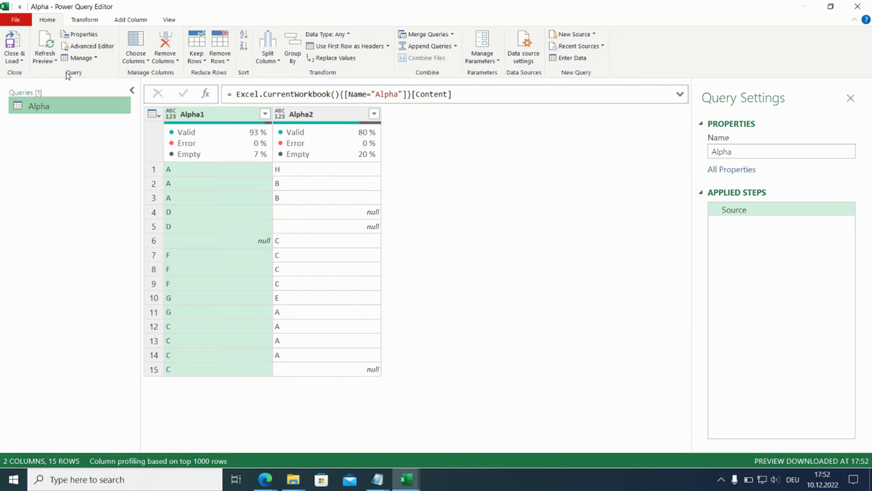
# Unpivot Alpha1 and Alpha2 into Attribute and Value columns, giving 26 rows.
pyautogui.click(87, 20)
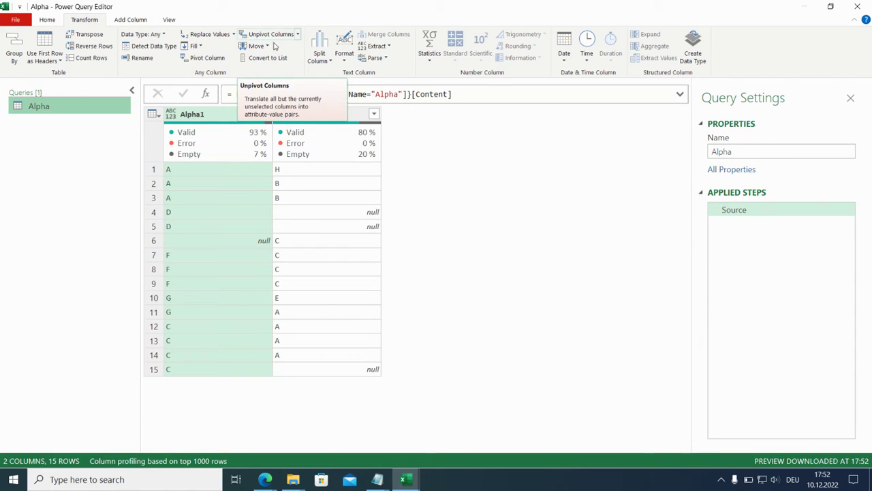
pyautogui.keyDown('ctrl'); pyautogui.click(308, 116); pyautogui.keyUp('ctrl')
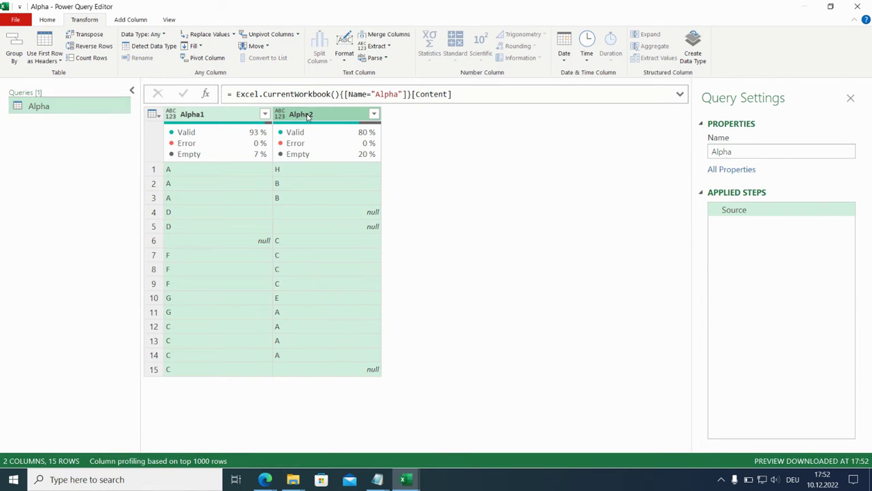
pyautogui.click(272, 34)
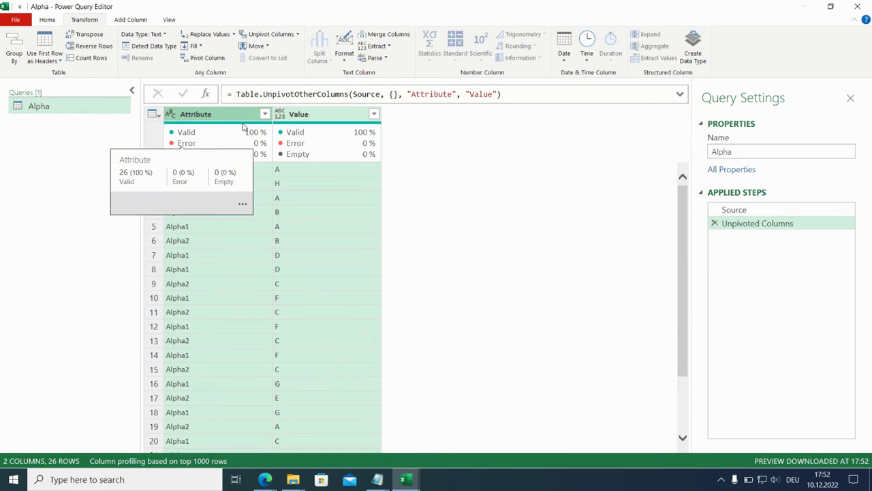
pyautogui.click(12, 43)
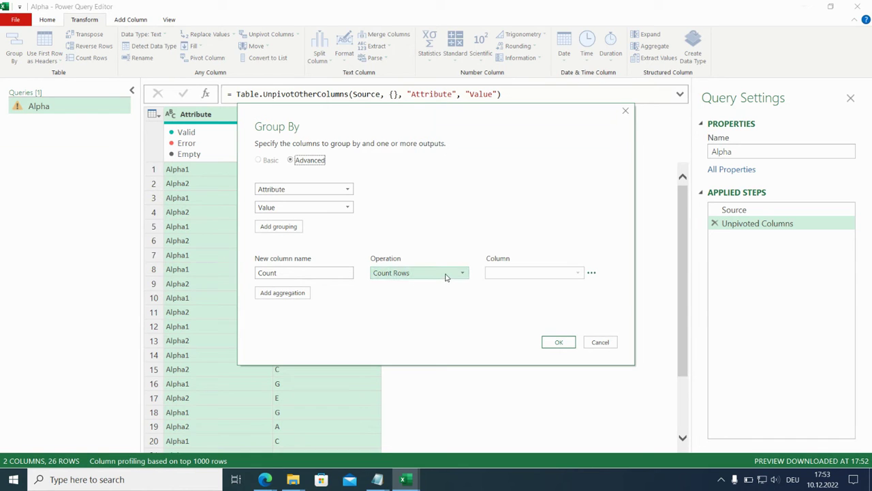
# Group by Attribute and Value with Count plus an All Rows aggregation named Result.
pyautogui.click(282, 293)
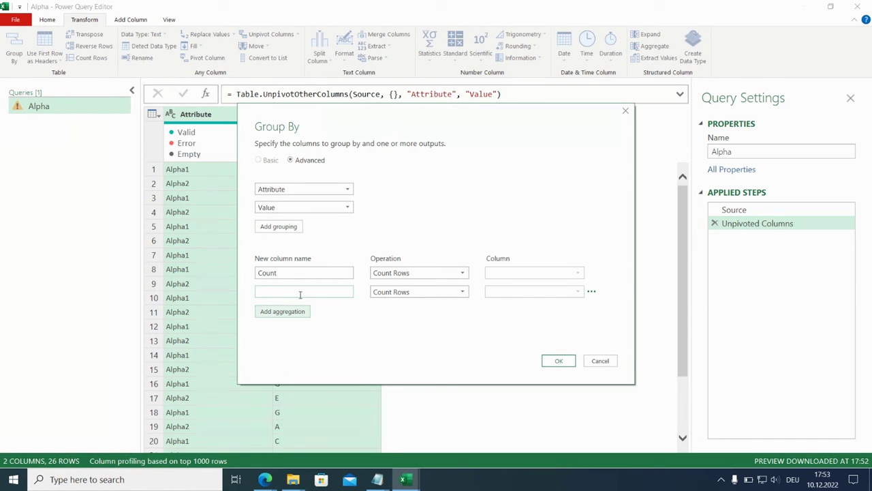
pyautogui.click(464, 292)
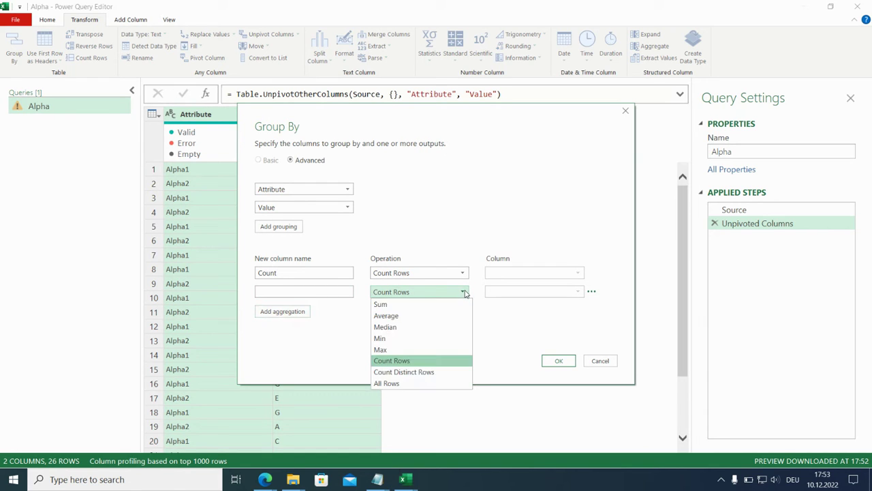
pyautogui.click(440, 383)
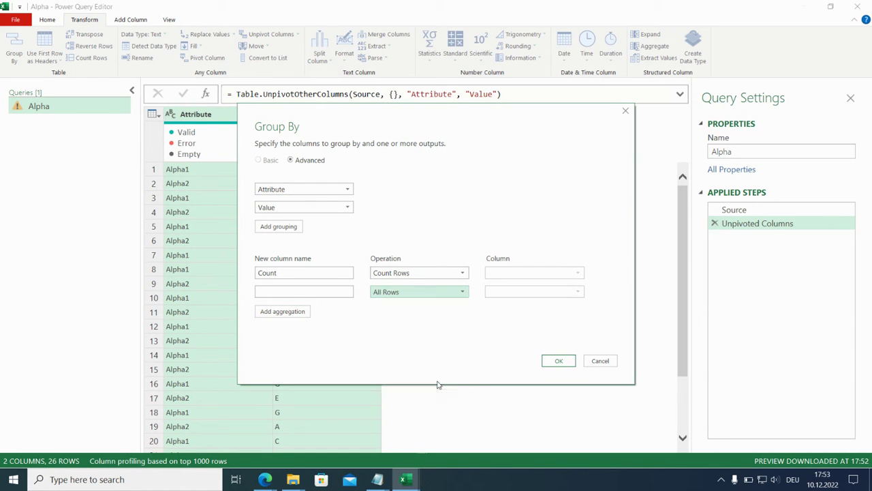
pyautogui.click(308, 291)
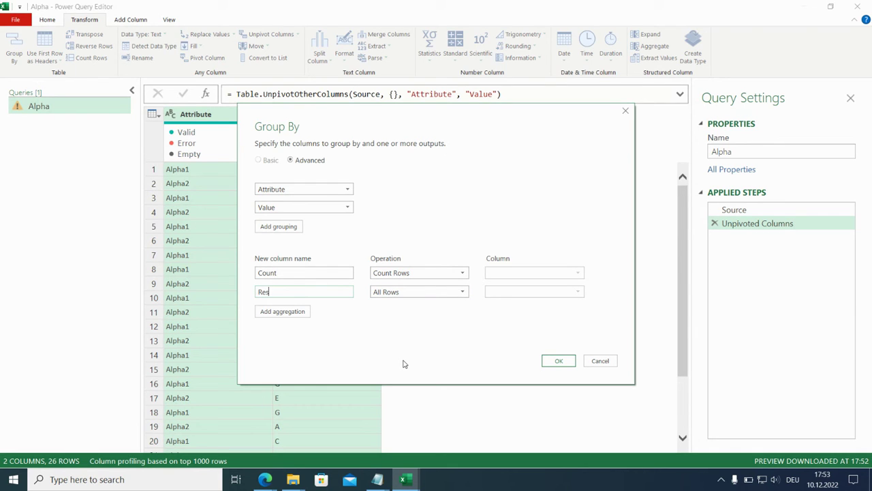
pyautogui.write('Re')
pyautogui.press('BackSpace')
pyautogui.press('BackSpace')
pyautogui.write('AnR')
pyautogui.click(552, 361)
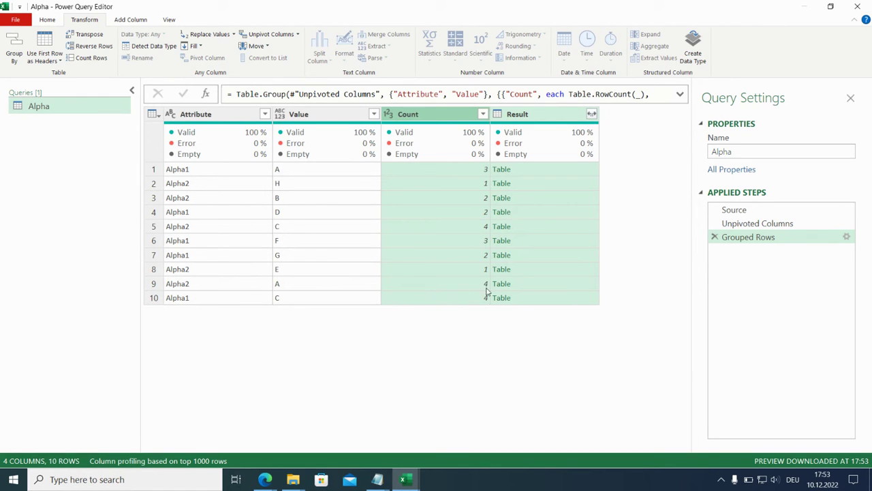
# Preview the first group's nested Result table (three Alpha1–A rows) and expand the Table.Group formula.
pyautogui.click(533, 171)
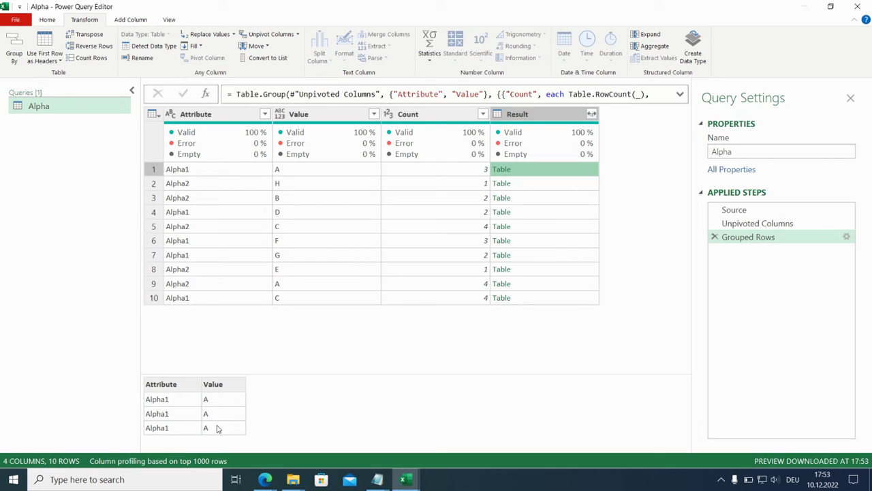
pyautogui.click(680, 96)
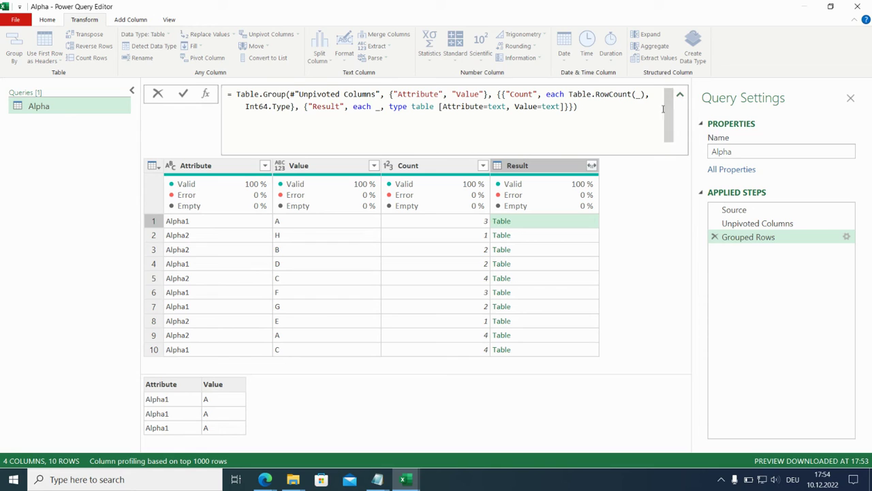
# Change the Result aggregation in the Group By formula to each [Value].
pyautogui.moveTo(372, 108); pyautogui.dragTo(564, 108)
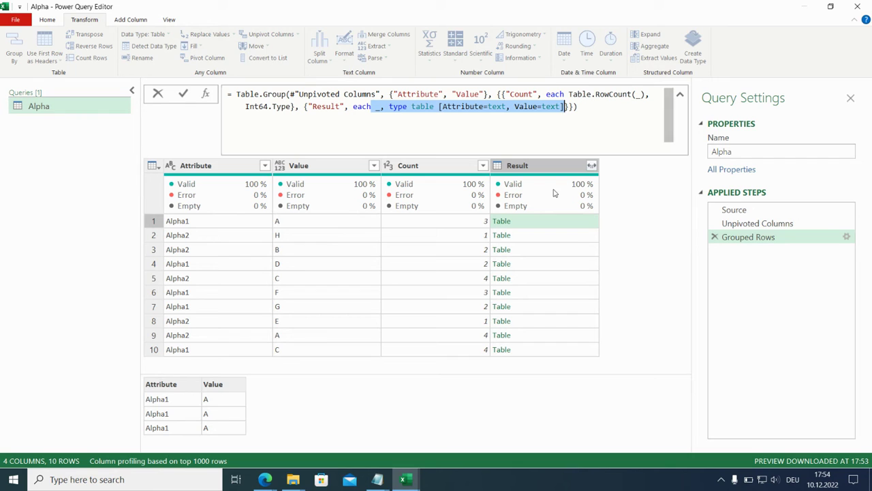
pyautogui.write('[')
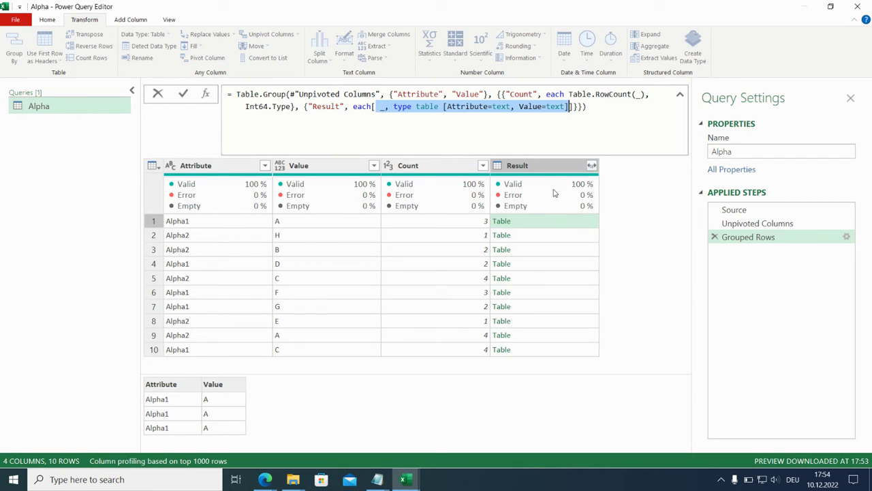
pyautogui.write('Value')
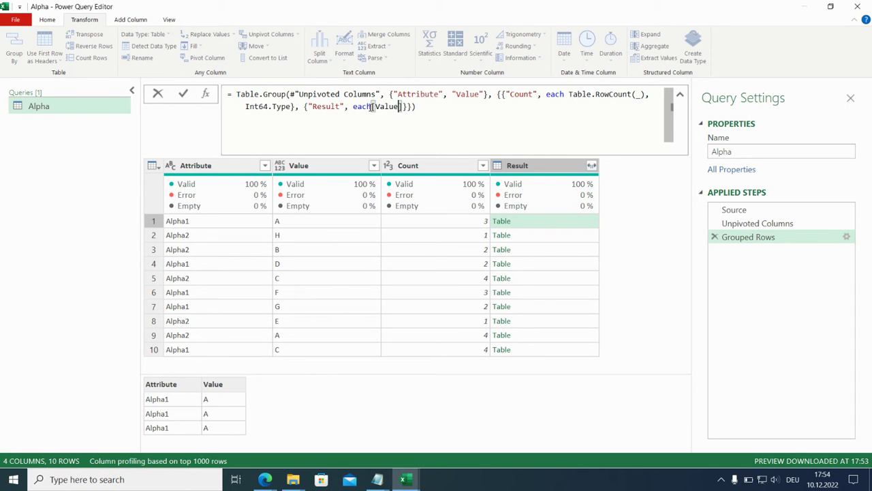
pyautogui.hotkey('ctrl', 'shift', 'Left')
pyautogui.hotkey('ctrl', 'shift', 'Left')
pyautogui.click(371, 106)
pyautogui.press('Return')
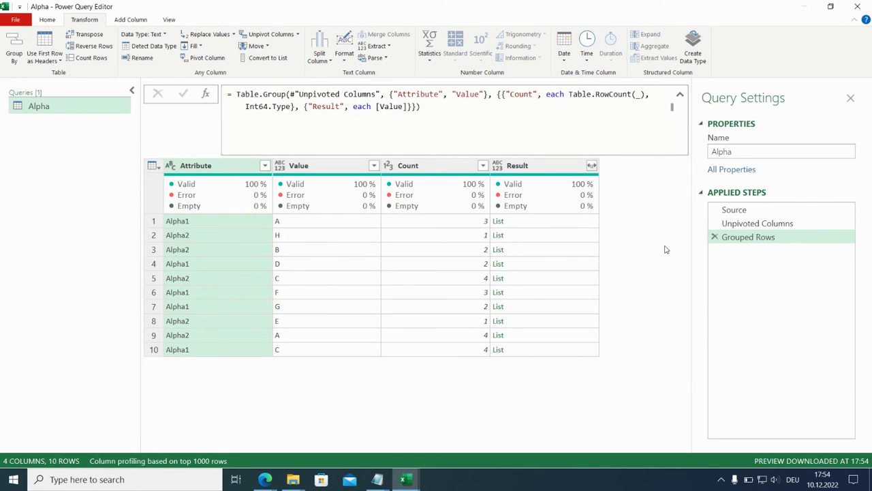
# Preview the Result lists in rows 1 and 9, such as four A's for Alpha2–A.
pyautogui.click(563, 222)
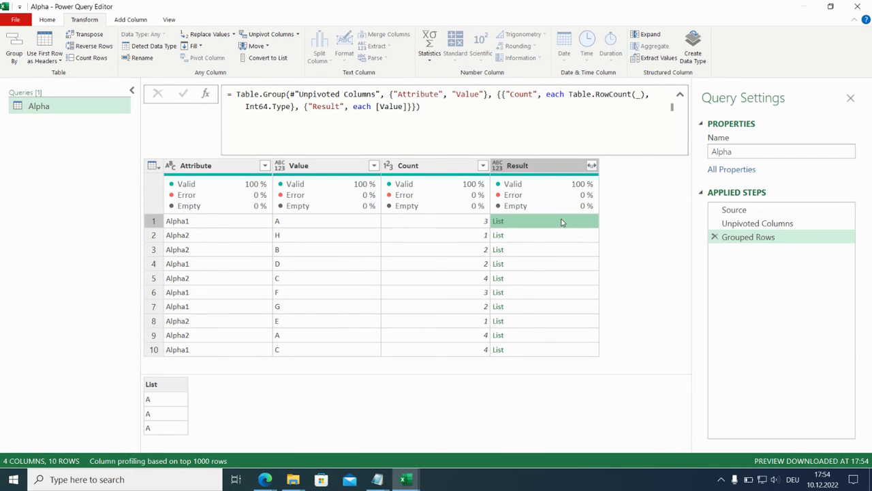
pyautogui.click(555, 338)
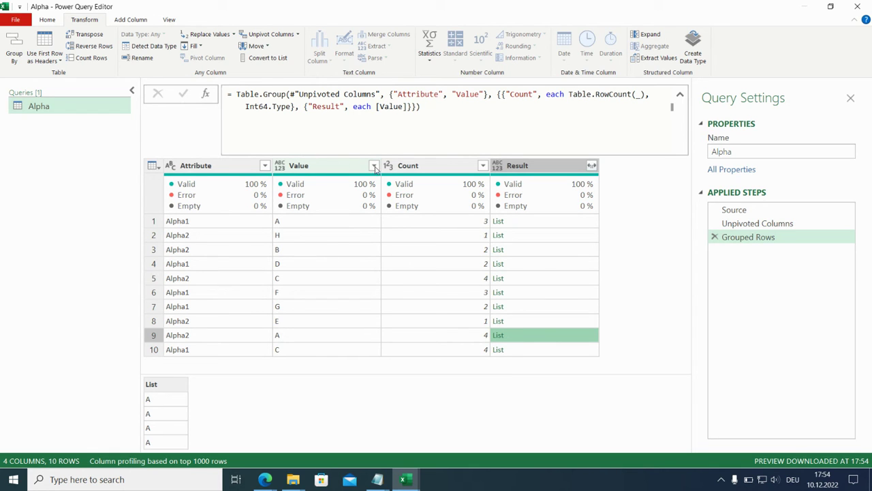
pyautogui.click(374, 166)
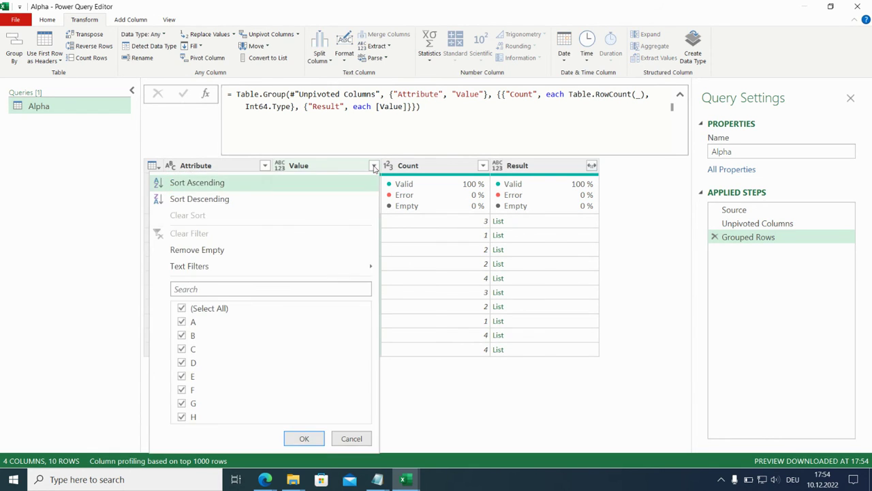
# Sort the rows by Value ascending, then by Count descending.
pyautogui.click(288, 185)
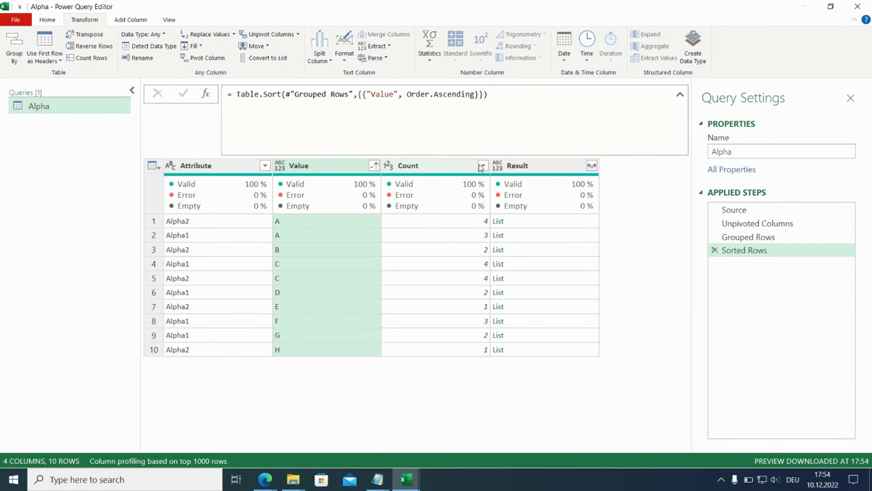
pyautogui.click(480, 167)
pyautogui.click(482, 167)
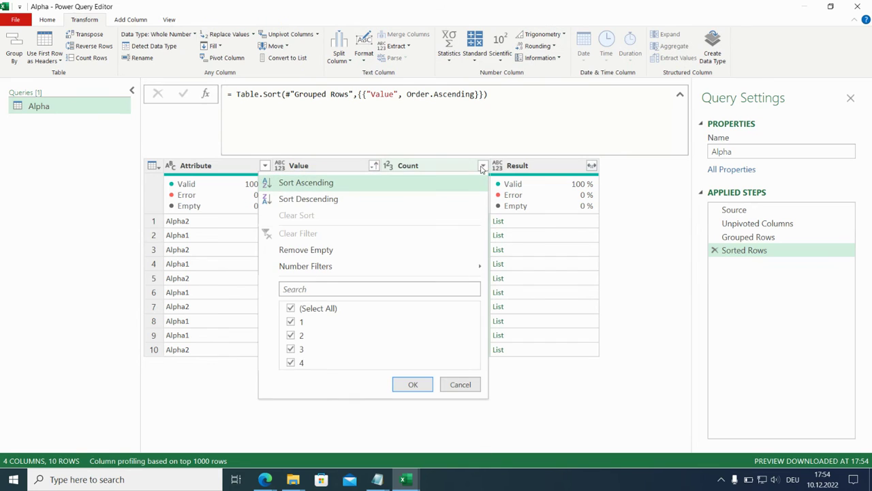
pyautogui.click(371, 199)
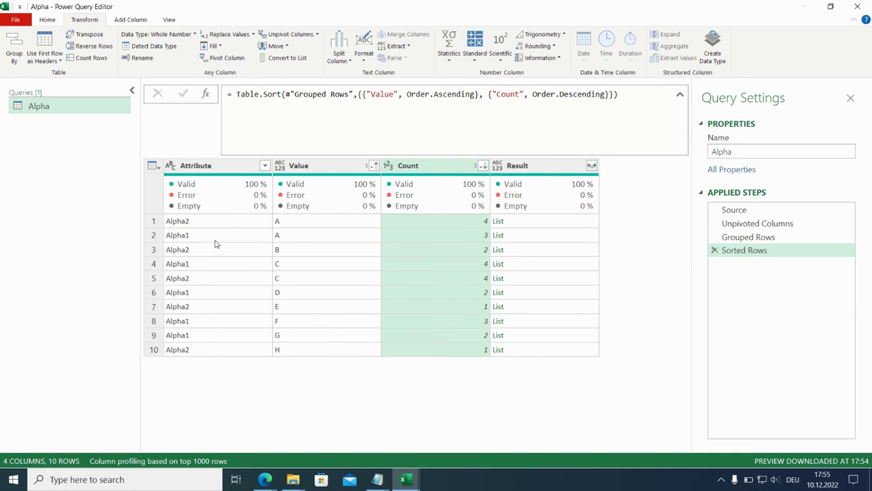
pyautogui.click(374, 167)
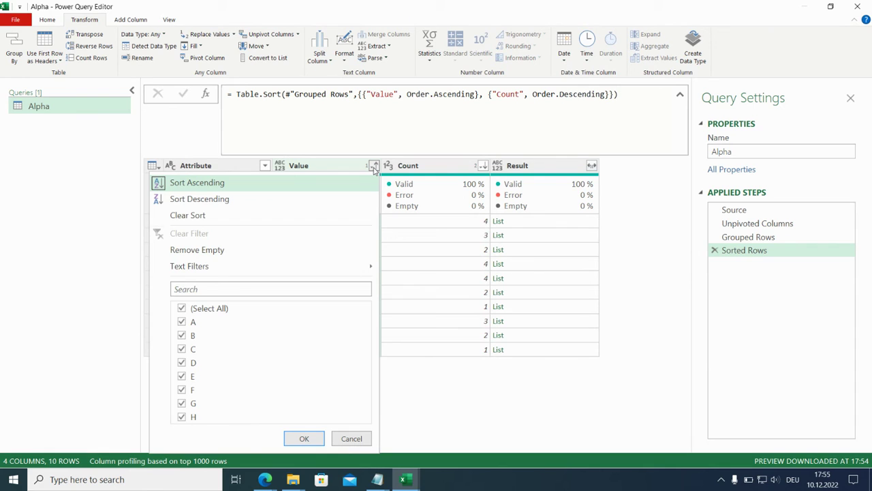
pyautogui.click(331, 167)
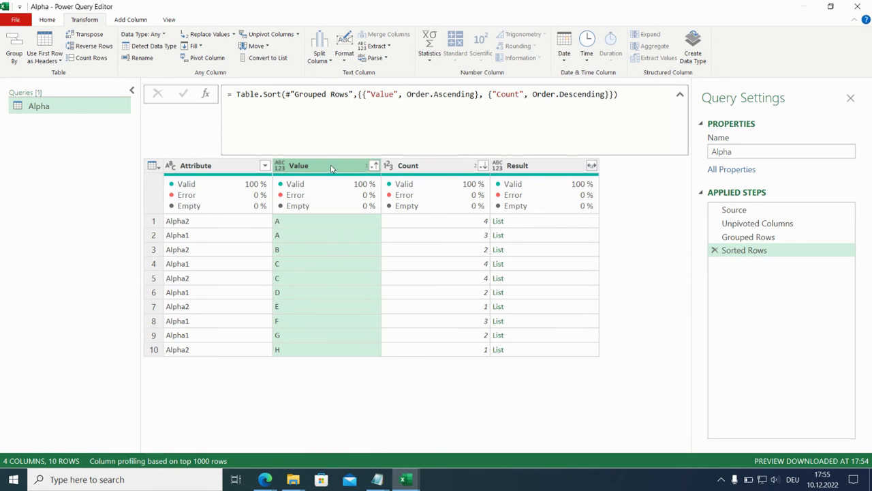
pyautogui.click(47, 19)
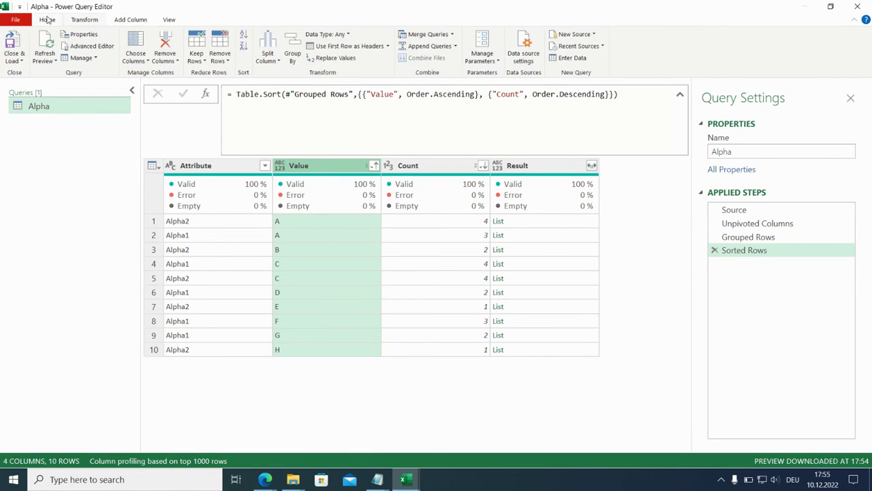
# Remove duplicate letters from the Value column, leaving 8 rows for A–H.
pyautogui.click(219, 61)
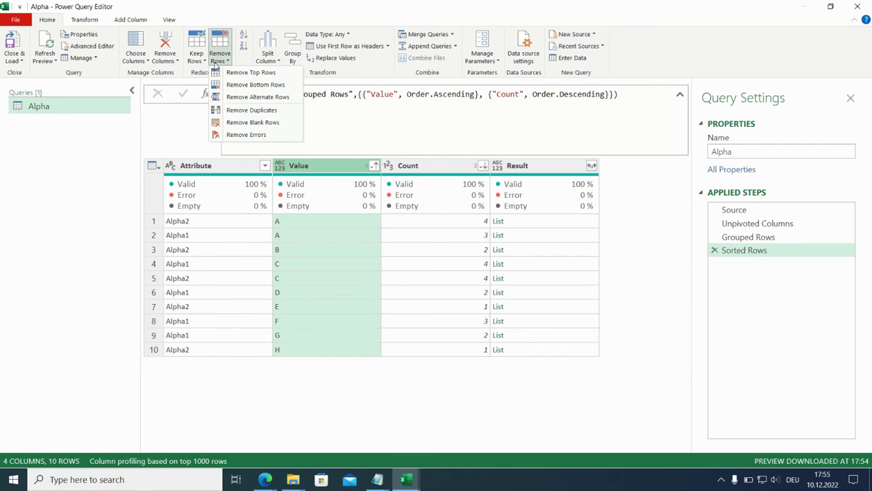
pyautogui.click(252, 110)
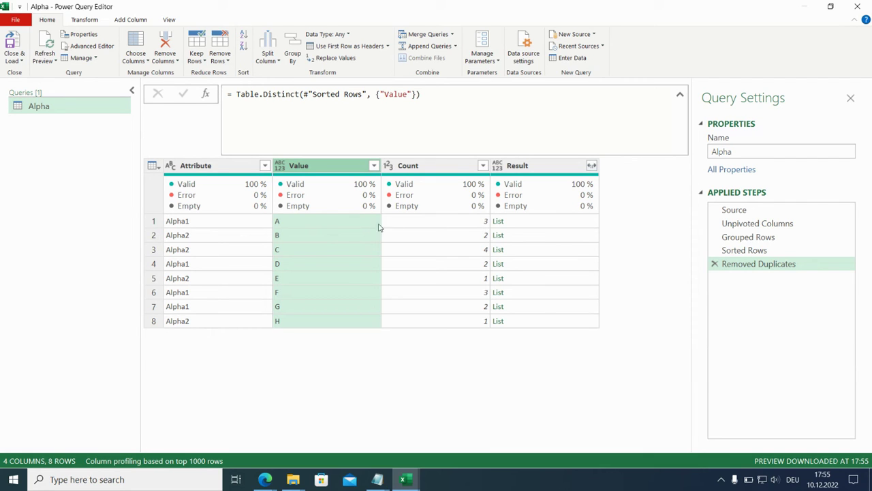
# Compare the Sorted Rows and Removed Duplicates outputs, then return to Sorted Rows.
pyautogui.click(733, 252)
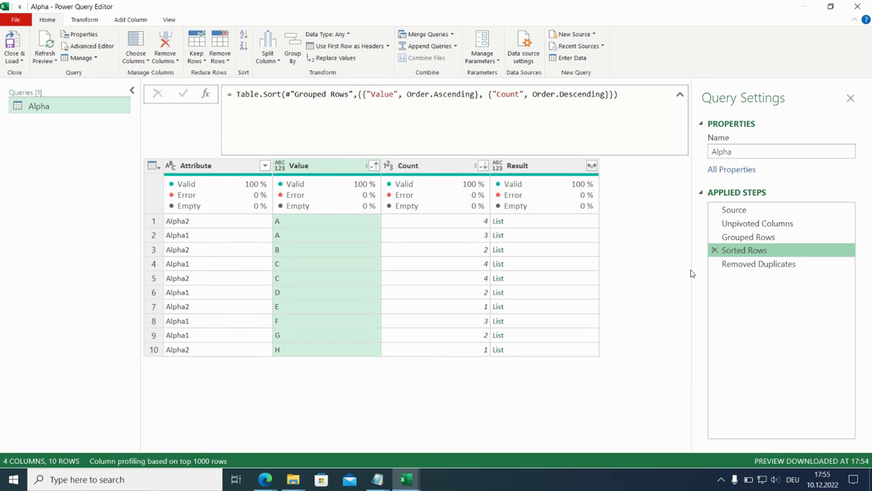
pyautogui.click(730, 268)
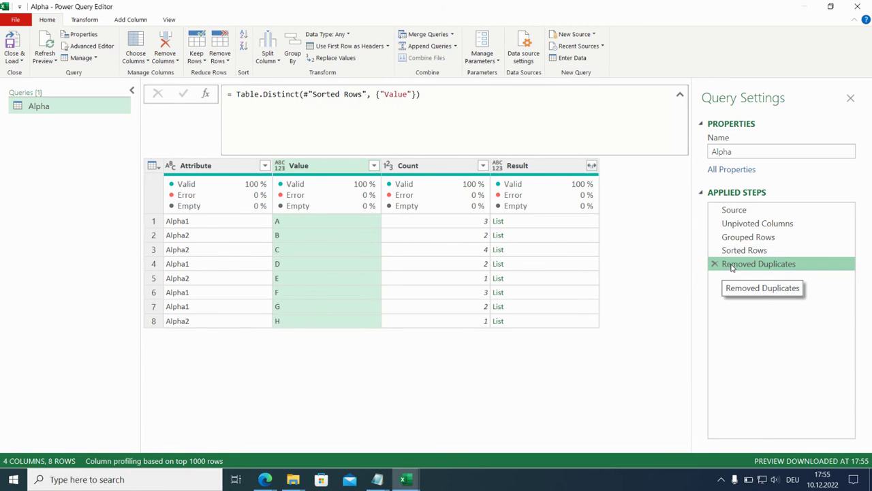
pyautogui.click(735, 254)
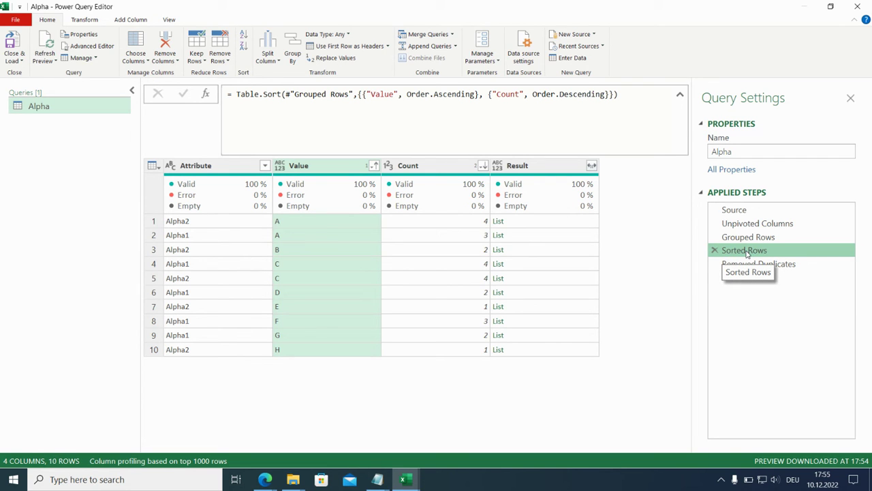
# Select the Attribute and Count columns and delete them.
pyautogui.click(224, 170)
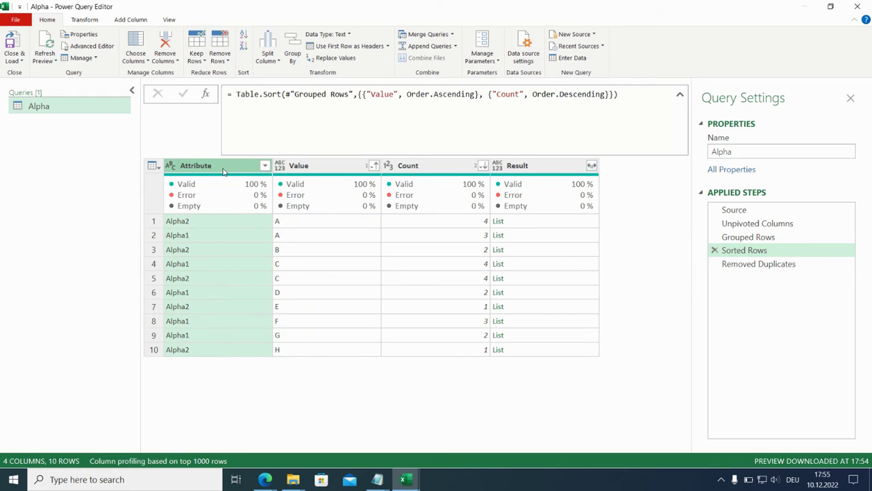
pyautogui.keyDown('ctrl'); pyautogui.click(428, 169); pyautogui.keyUp('ctrl')
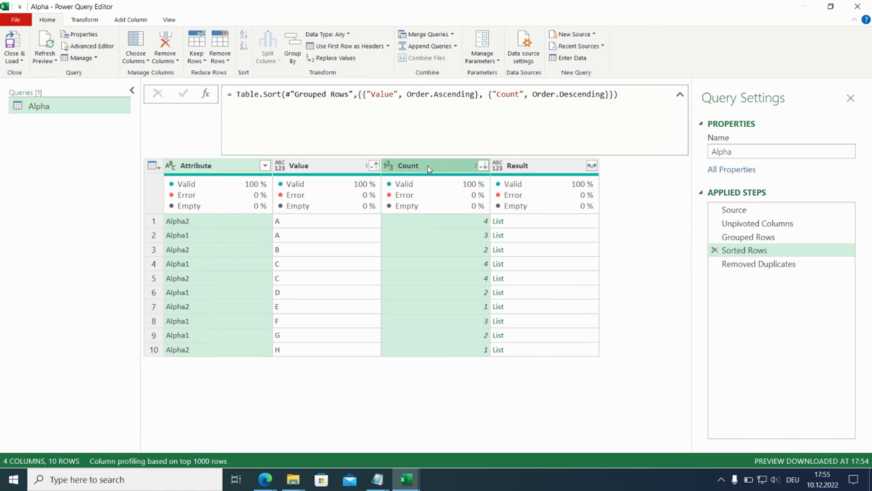
pyautogui.click(131, 19)
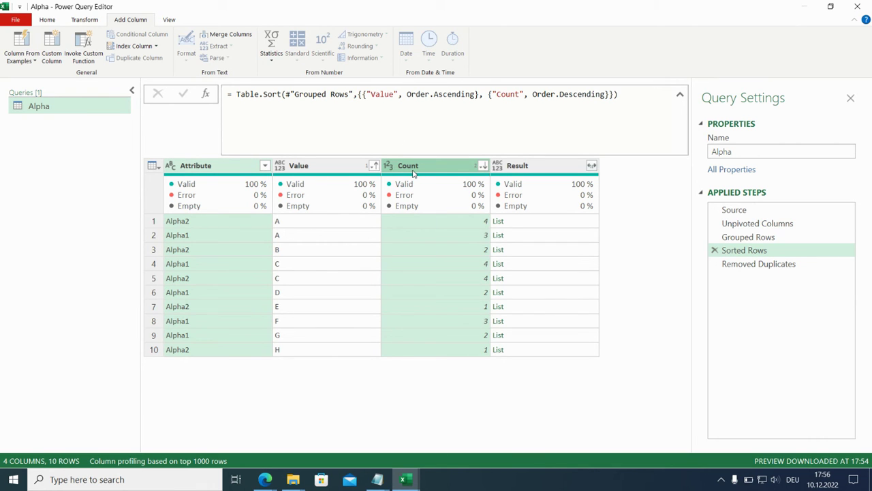
pyautogui.press('Delete')
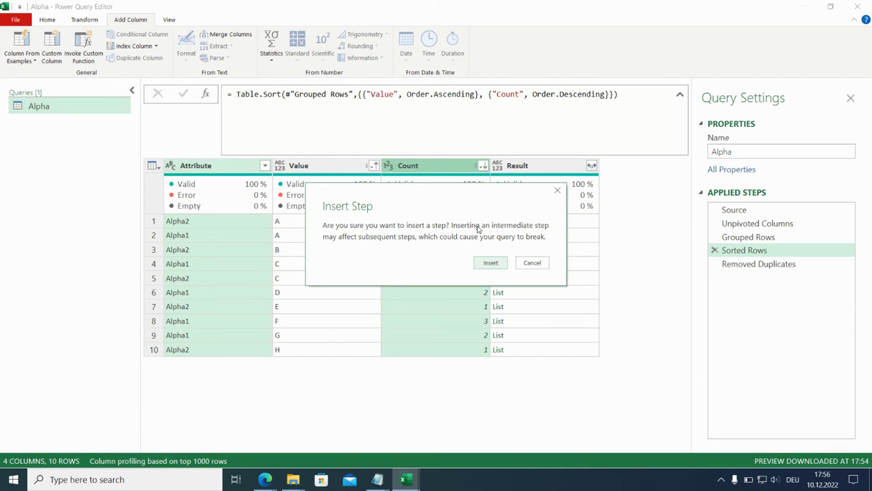
# Insert the column-removal step after Sorted Rows, then check the 8-row Value and Result output.
pyautogui.click(490, 263)
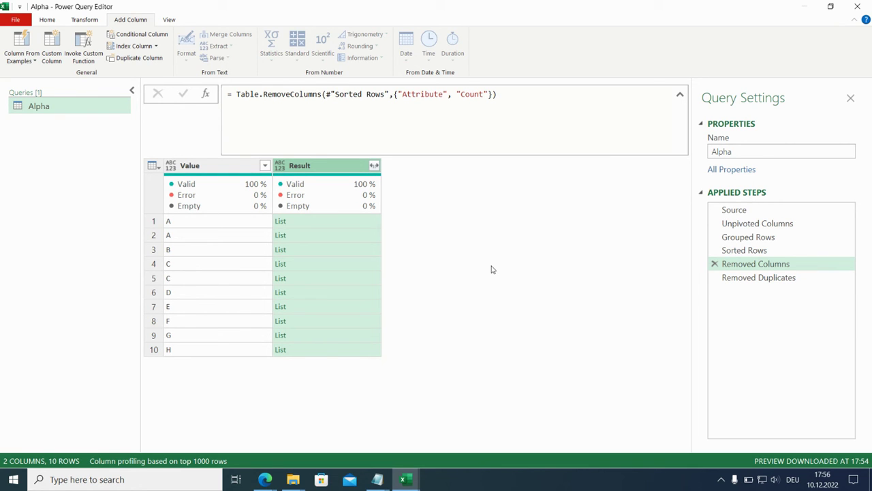
pyautogui.click(364, 227)
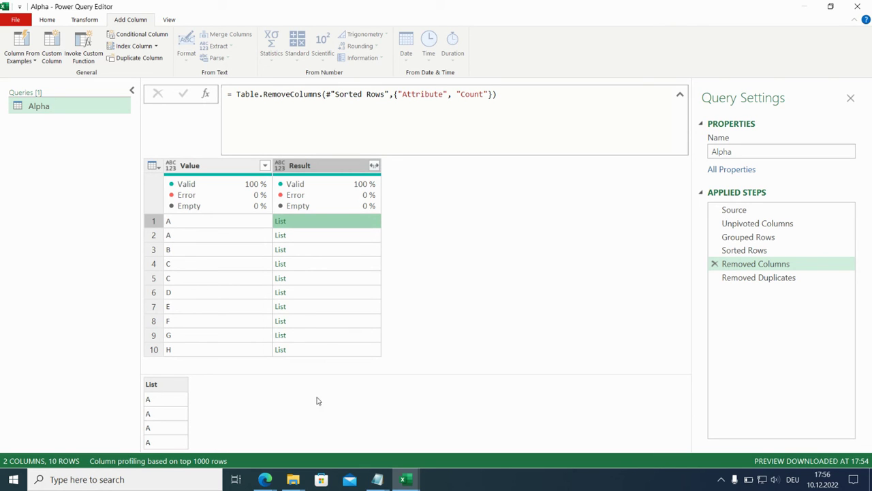
pyautogui.click(740, 277)
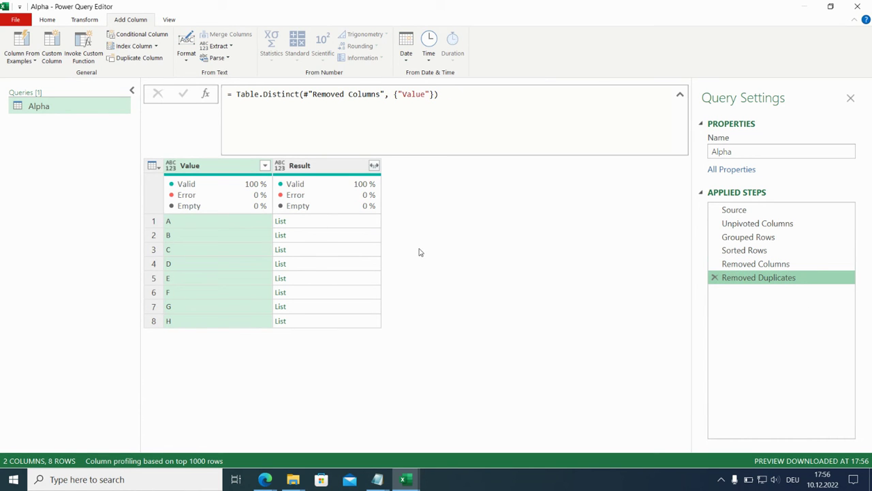
# Append [[Result]] to the Removed Duplicates formula so only the Result column of 8 lists remains.
pyautogui.click(367, 223)
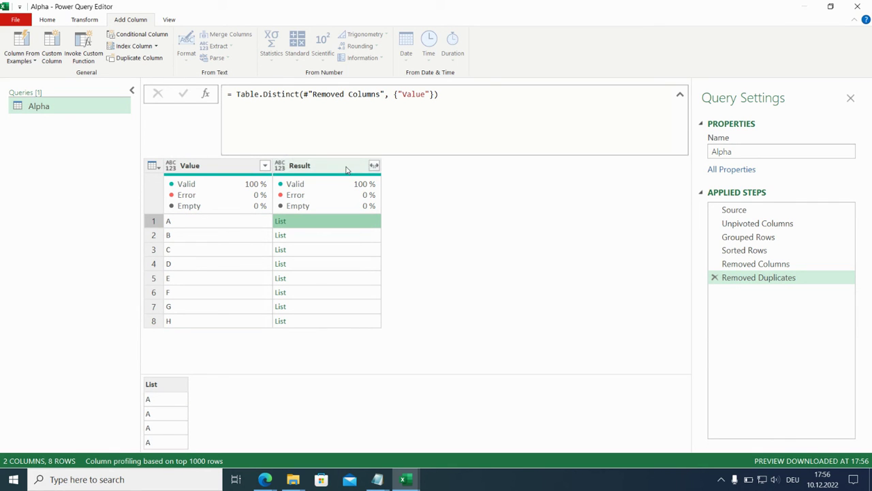
pyautogui.click(469, 94)
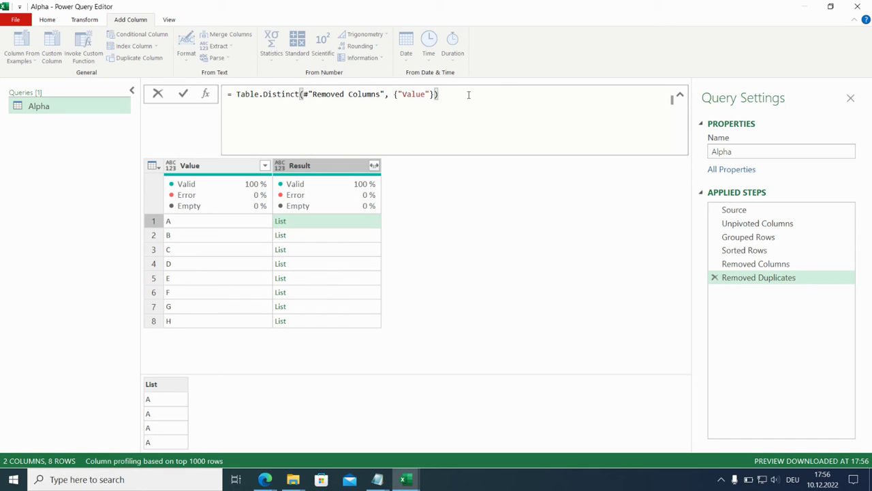
pyautogui.write('[[Result')
pyautogui.press('Return')
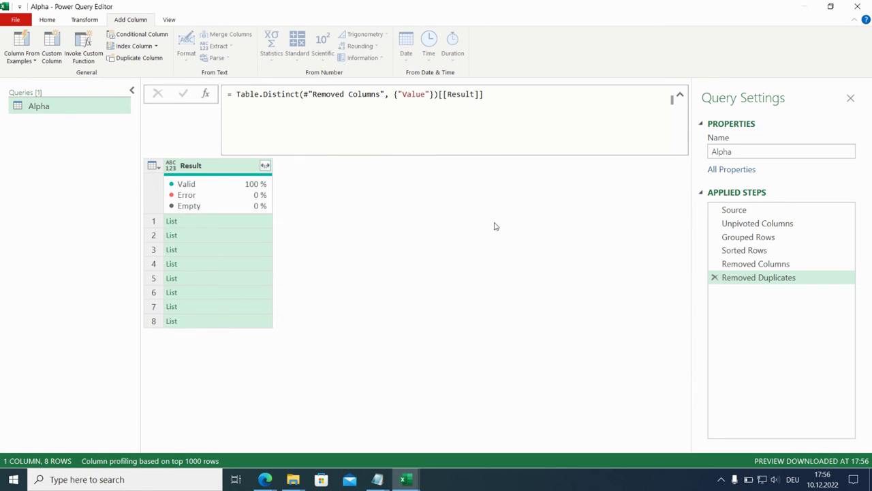
# Expand the Result lists into 19 letter rows, then choose Close & Load To.
pyautogui.click(266, 166)
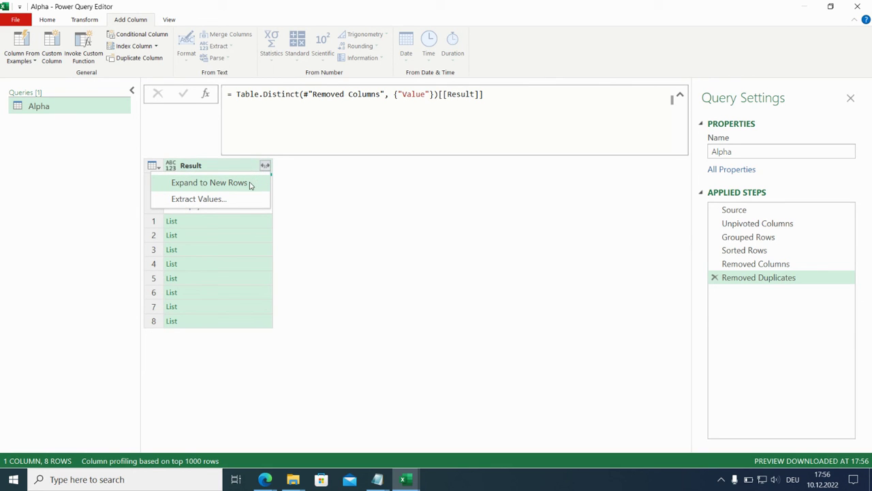
pyautogui.click(251, 185)
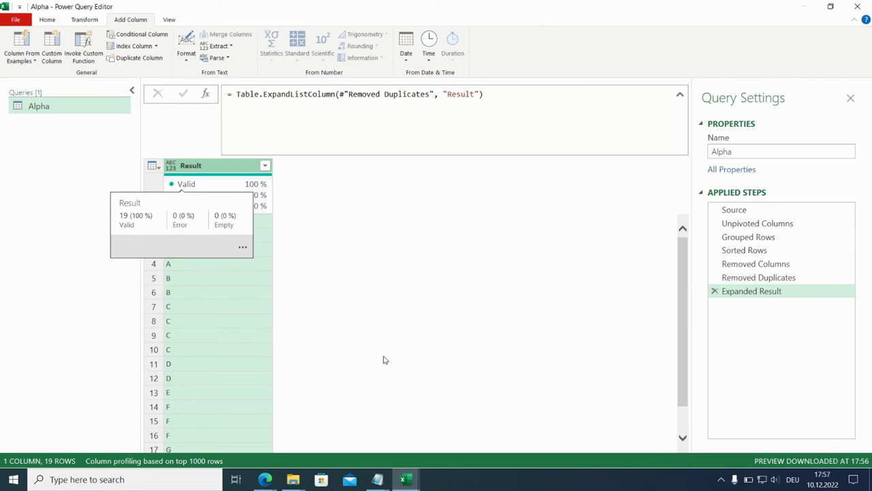
pyautogui.click(53, 19)
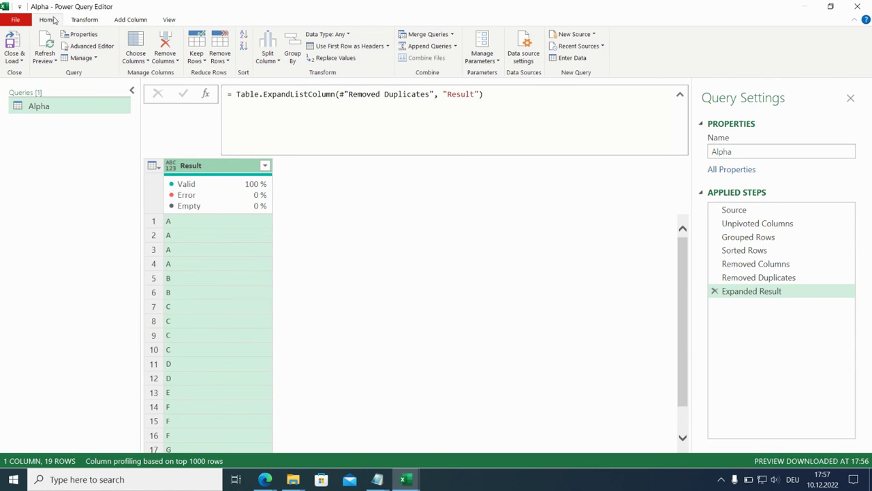
pyautogui.click(21, 61)
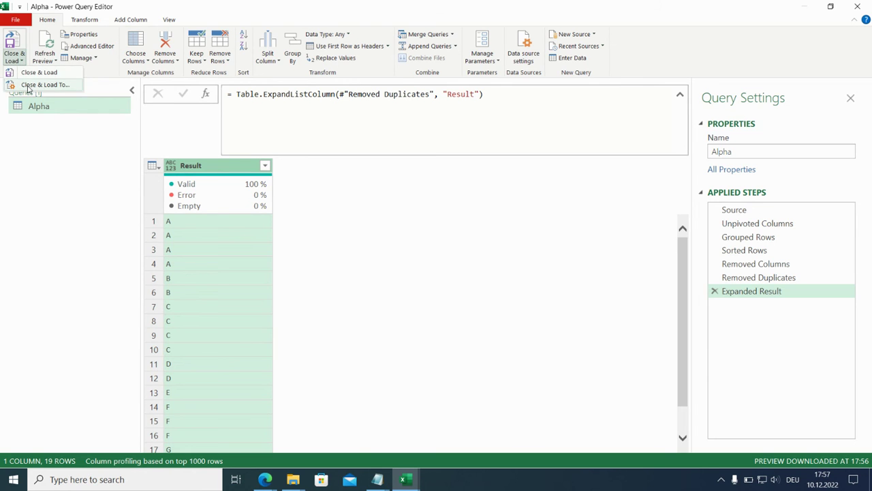
pyautogui.click(28, 87)
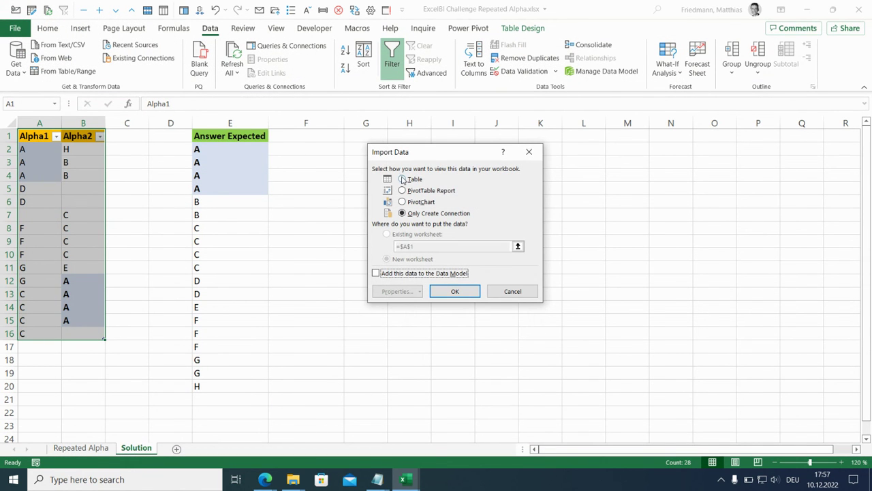
# Load the query as a table at $G1 on the existing worksheet, then check the A and F counts.
pyautogui.click(402, 179)
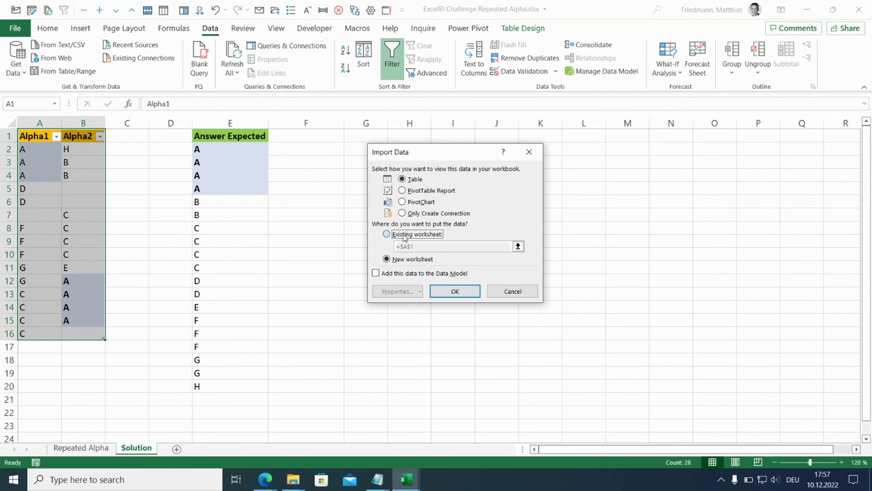
pyautogui.click(403, 237)
pyautogui.click(449, 246)
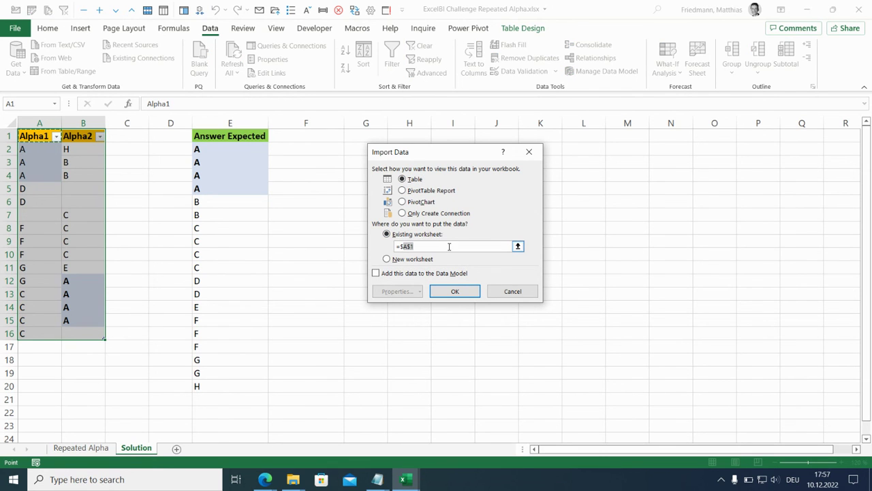
pyautogui.click(449, 246)
pyautogui.write('$g1')
pyautogui.click(453, 292)
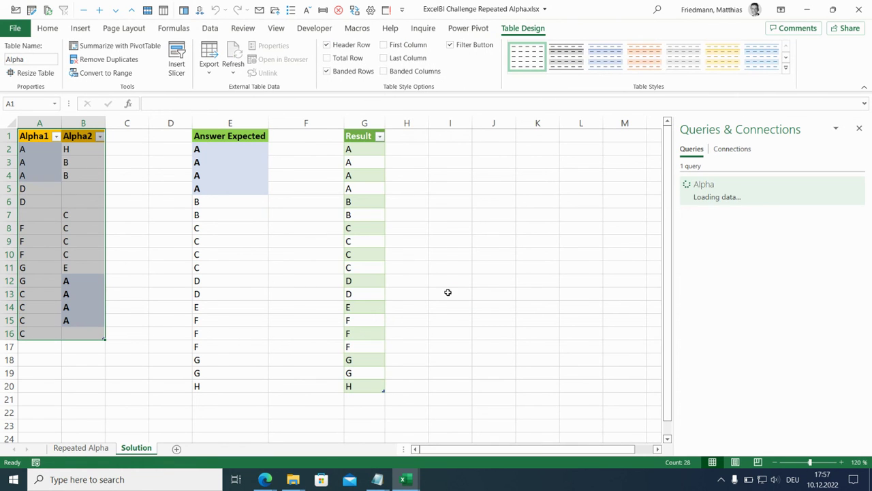
pyautogui.moveTo(360, 150); pyautogui.dragTo(359, 190)
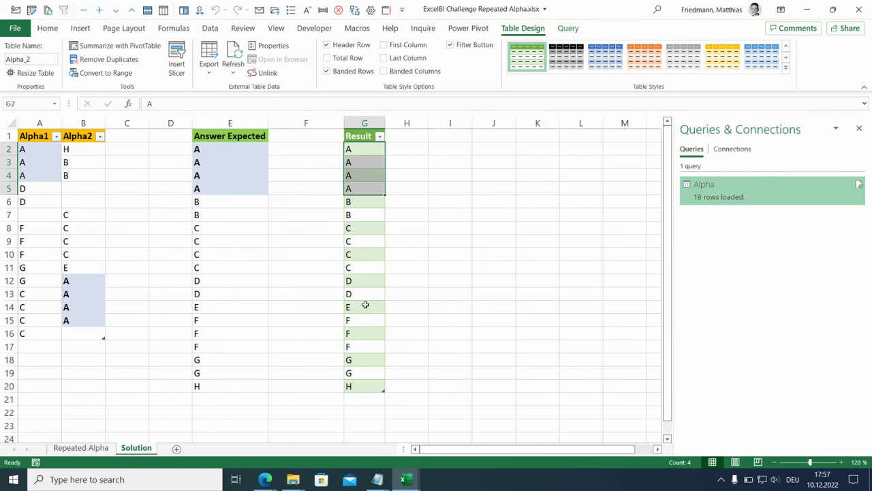
pyautogui.moveTo(364, 319); pyautogui.dragTo(365, 346)
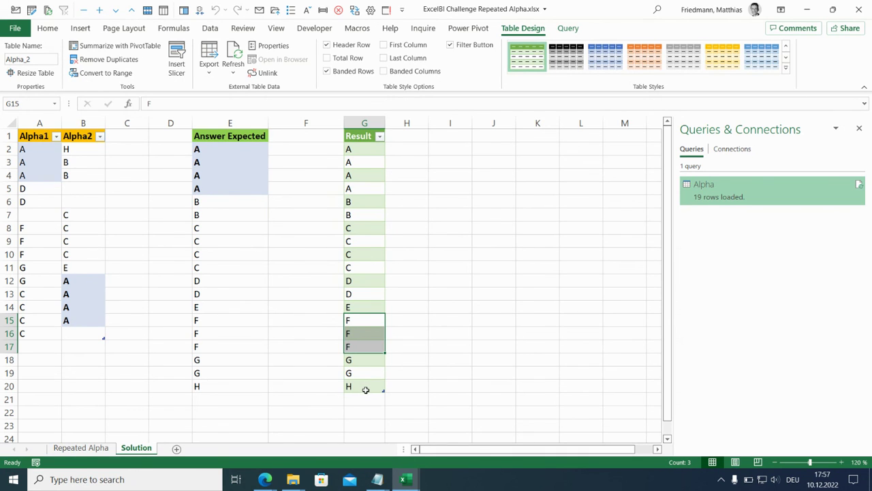
# Enter Z in C5 and C6, Y in D8 and X in D15 as new source data.
pyautogui.click(116, 187)
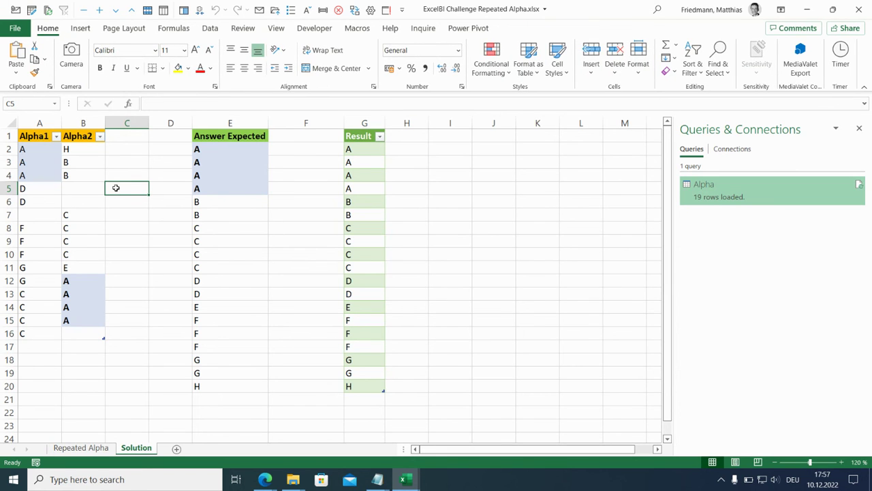
pyautogui.write('Z')
pyautogui.press('Return')
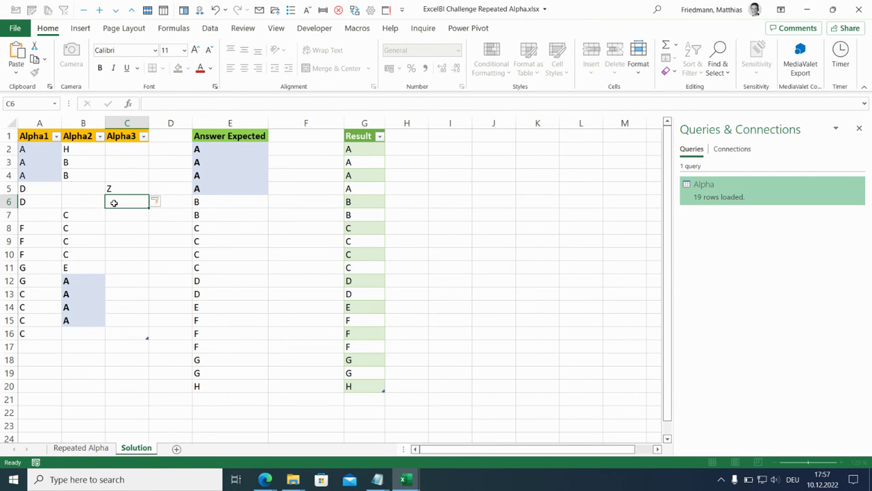
pyautogui.write('Z')
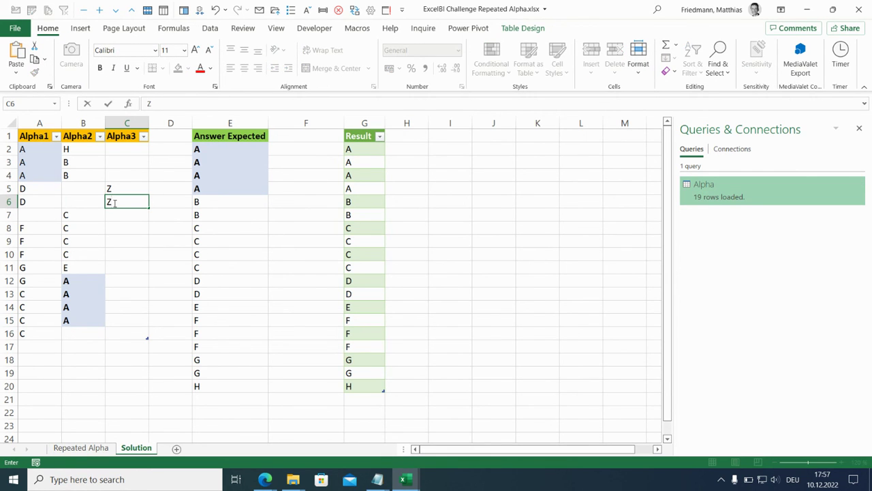
pyautogui.click(161, 227)
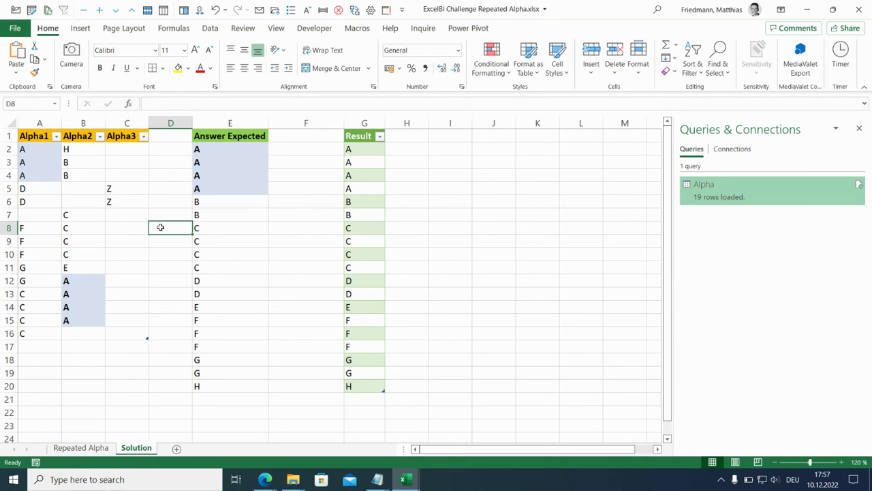
pyautogui.write('y')
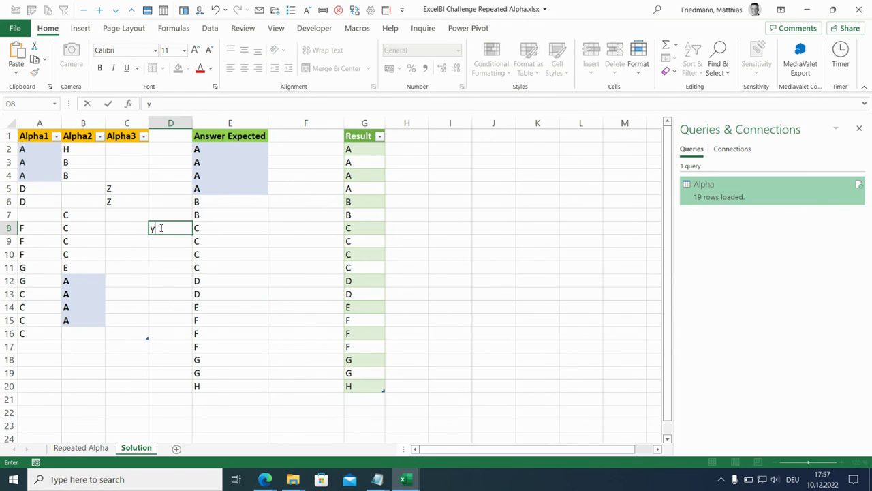
pyautogui.press('BackSpace')
pyautogui.write('Y')
pyautogui.click(158, 318)
pyautogui.write('X')
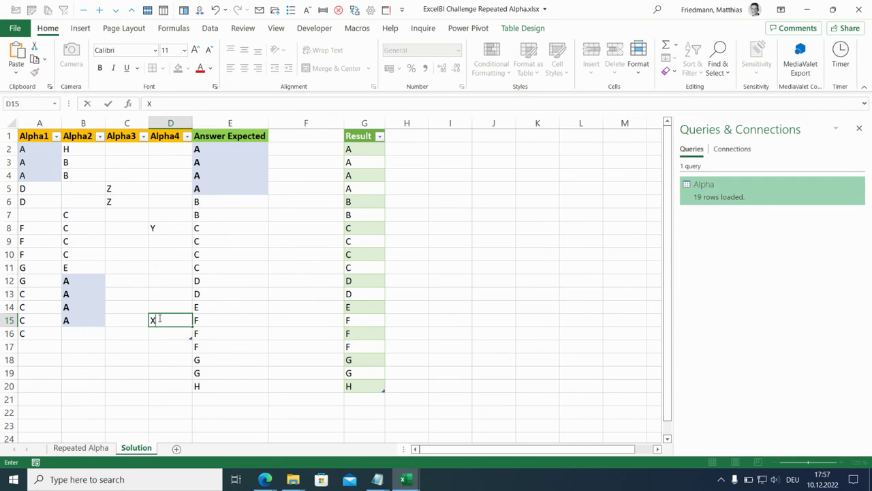
pyautogui.press('Return')
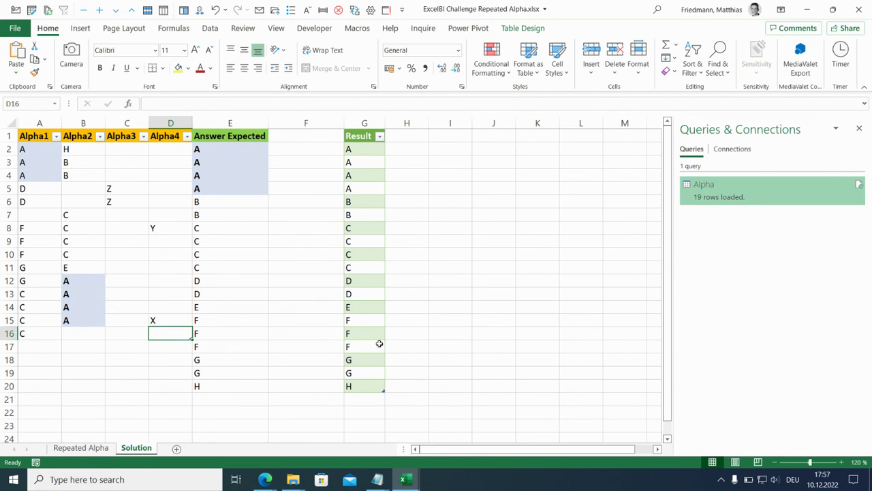
# Refresh the Result table so it grows to 23 rows ending X, Y, Z, Z.
pyautogui.click(369, 308)
pyautogui.rightClick(369, 307)
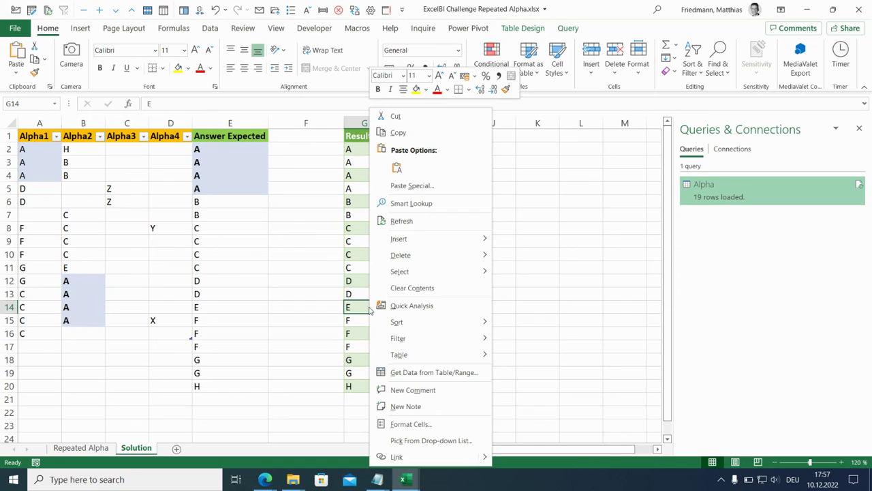
pyautogui.click(418, 221)
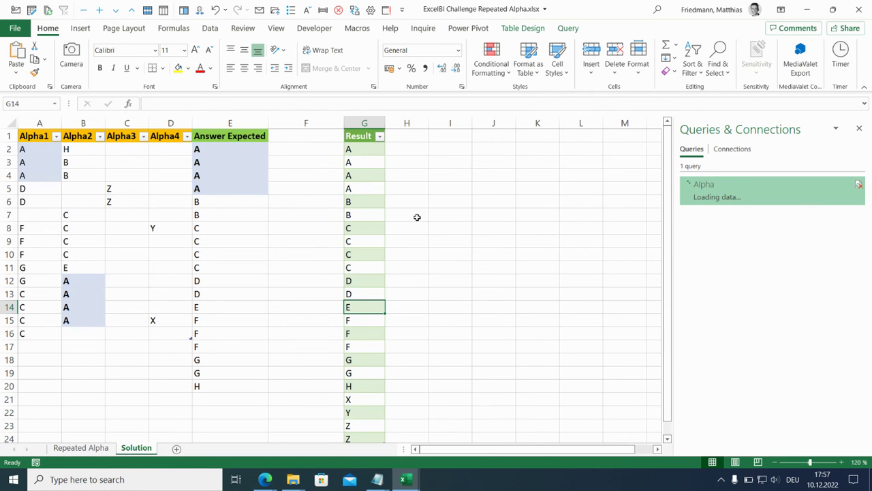